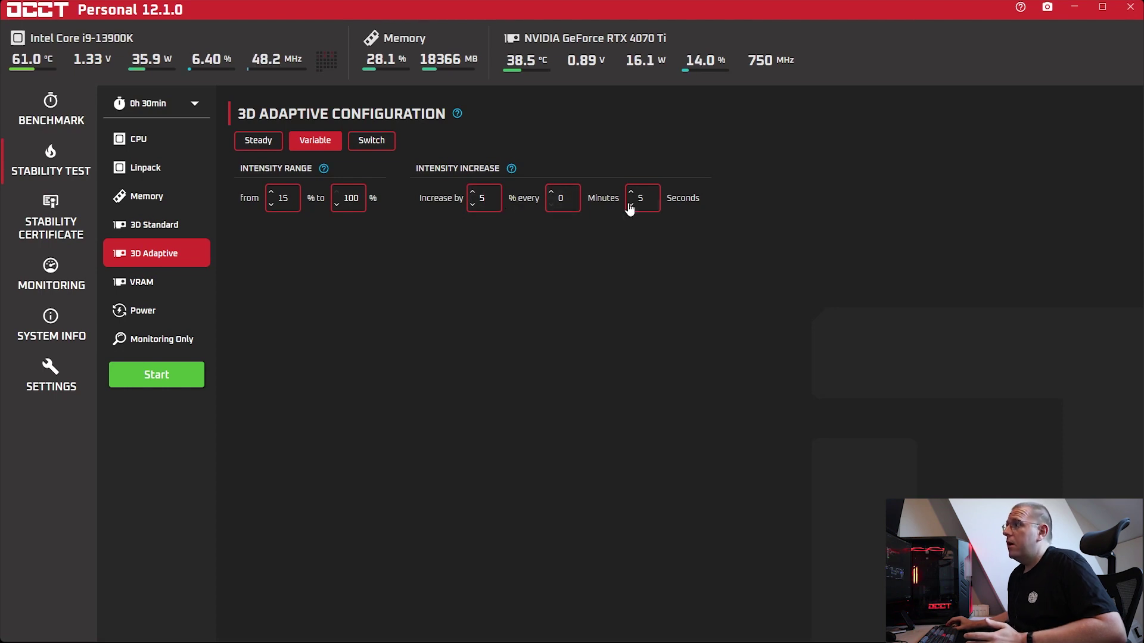
Run the 3D Adaptive test and watch it ramp to 95% intensity with no errors
{"action": "left_click", "coordinate": [158, 377]}
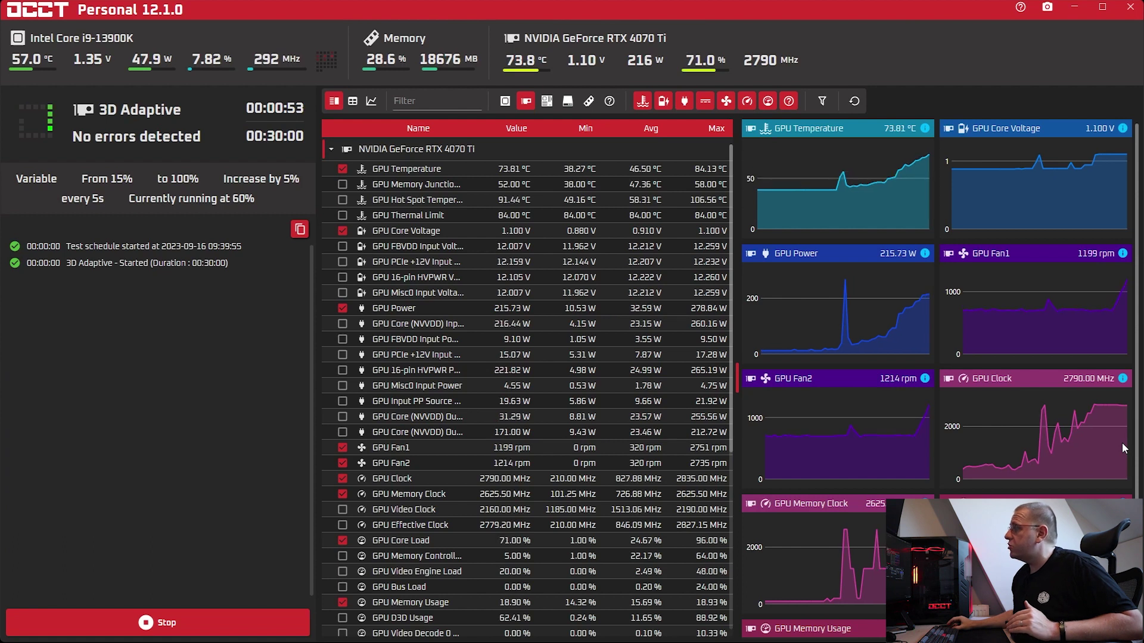
{"action": "mouse_move", "coordinate": [1088, 406]}
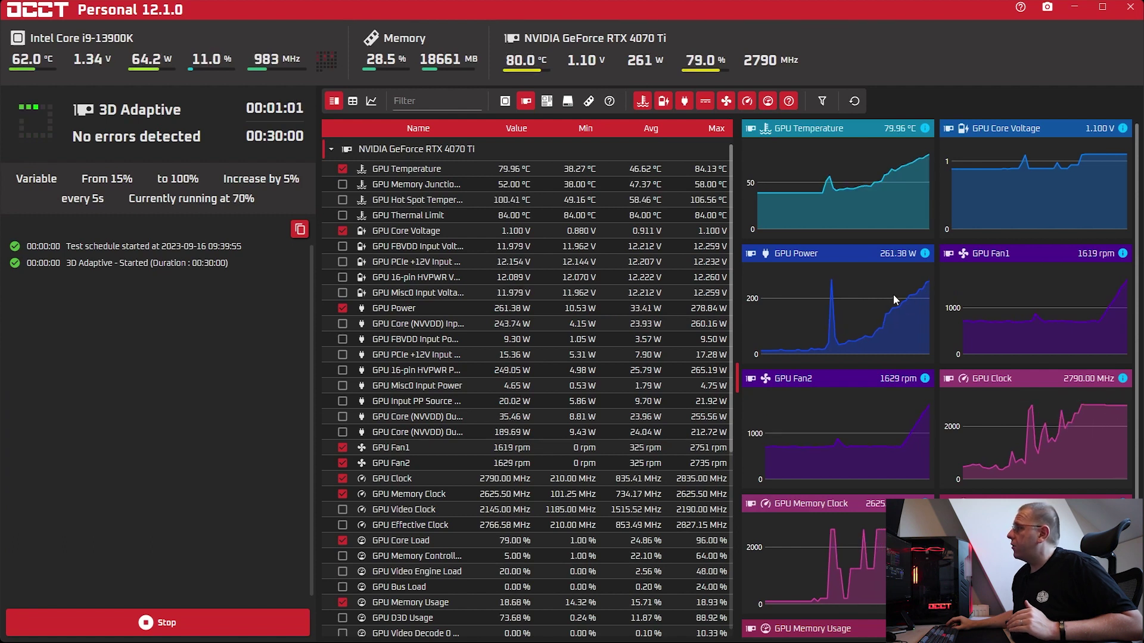
{"action": "mouse_move", "coordinate": [898, 306]}
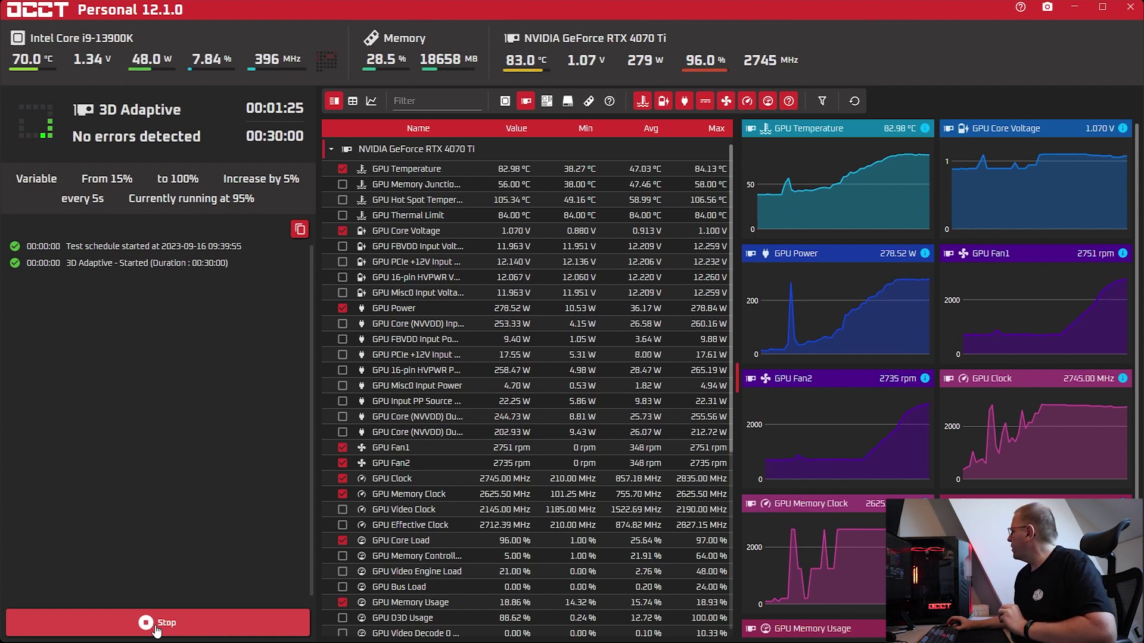
Stop the 3D Adaptive test and reconfigure it to Switch mode, alternating 20% and 100% every 200 ms
{"action": "left_click", "coordinate": [155, 626]}
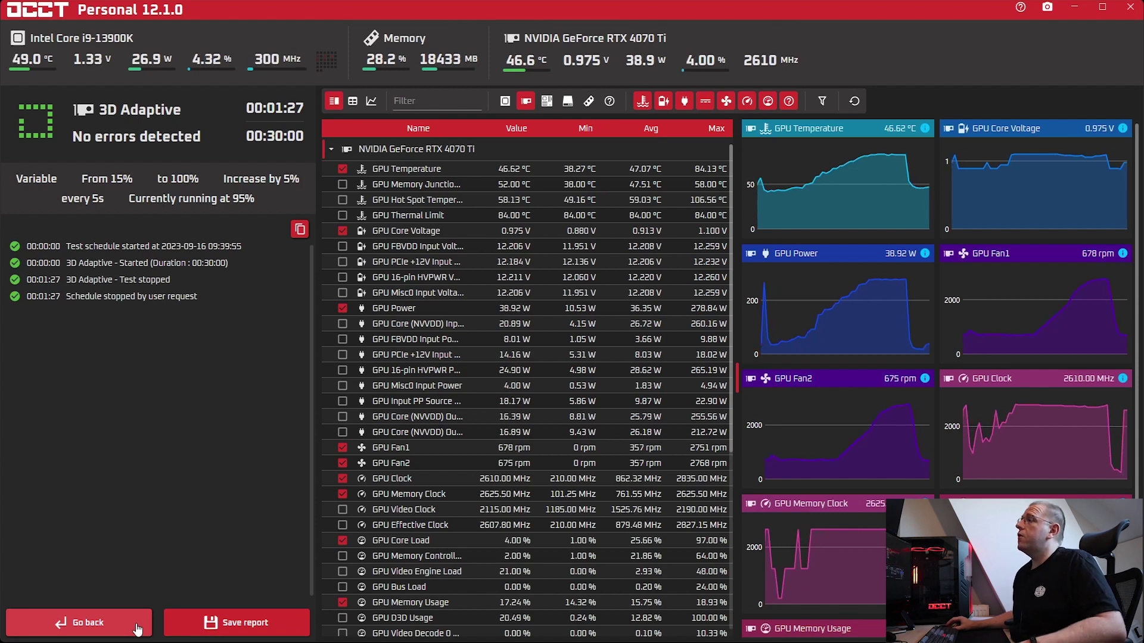
{"action": "left_click", "coordinate": [138, 623]}
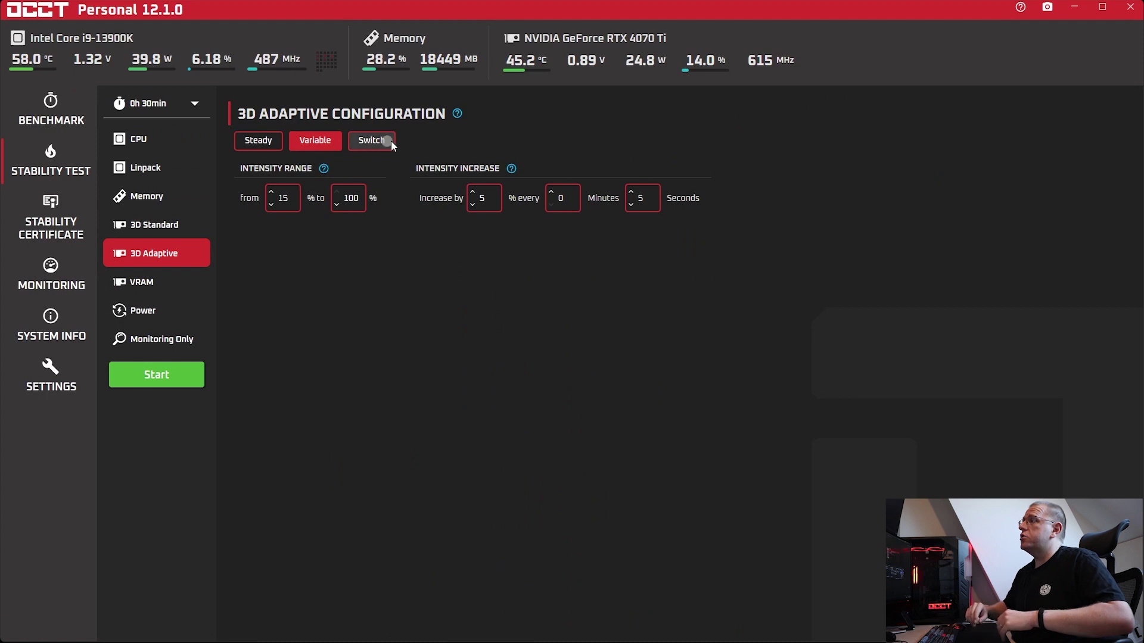
{"action": "left_click", "coordinate": [391, 141]}
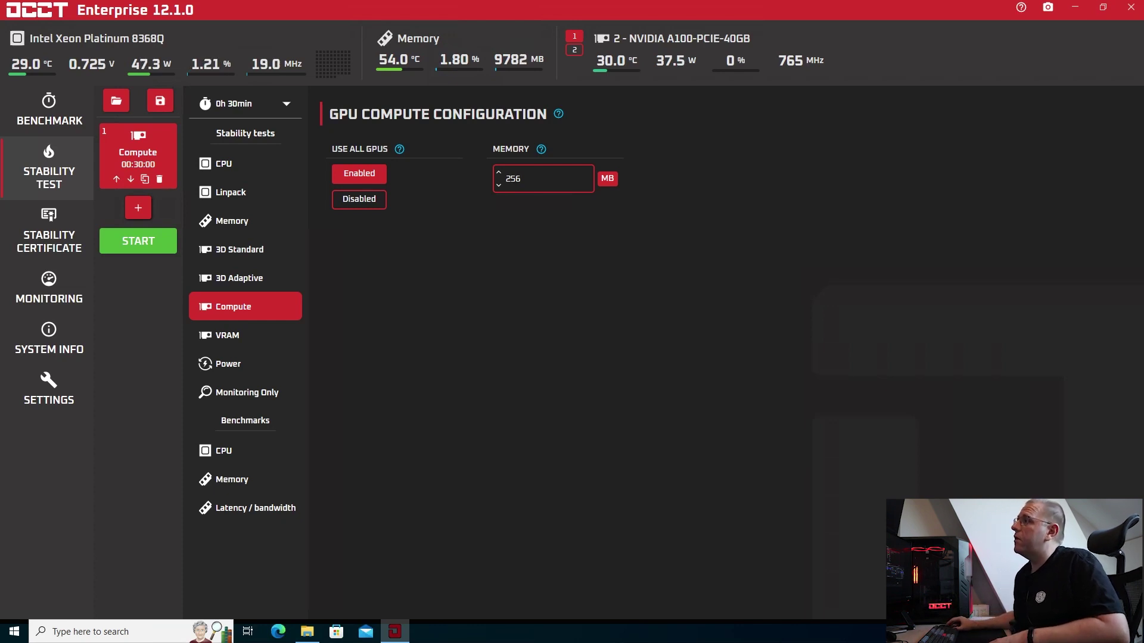
Check both A100 GPUs' readings, keep Use All GPUs enabled, and start the Compute stability test
{"action": "left_click", "coordinate": [575, 47]}
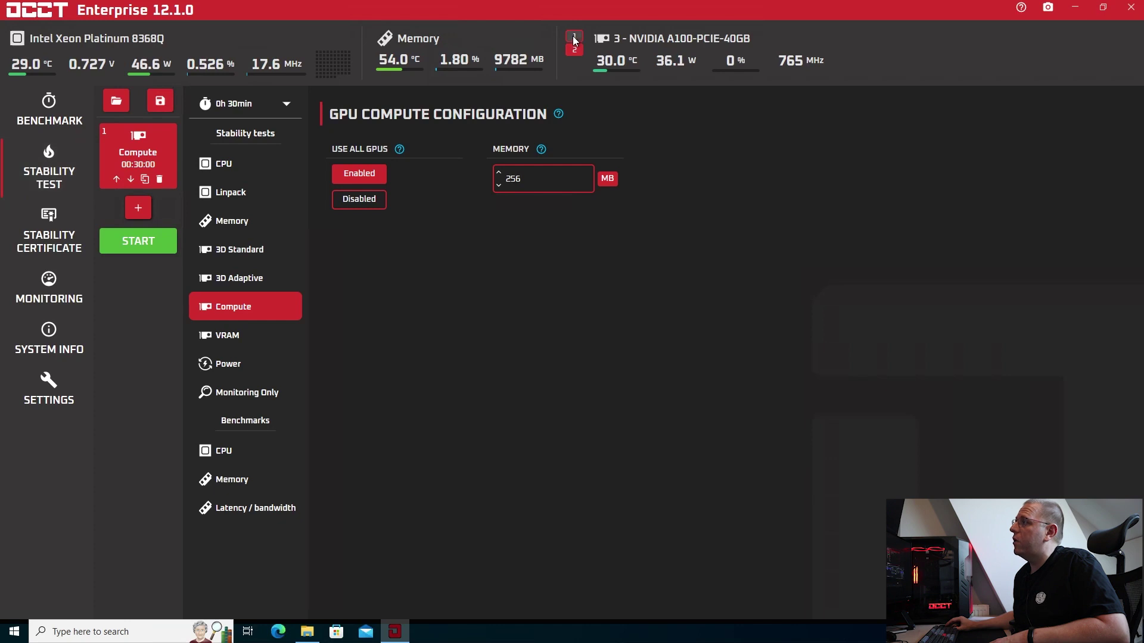
{"action": "left_click", "coordinate": [573, 36]}
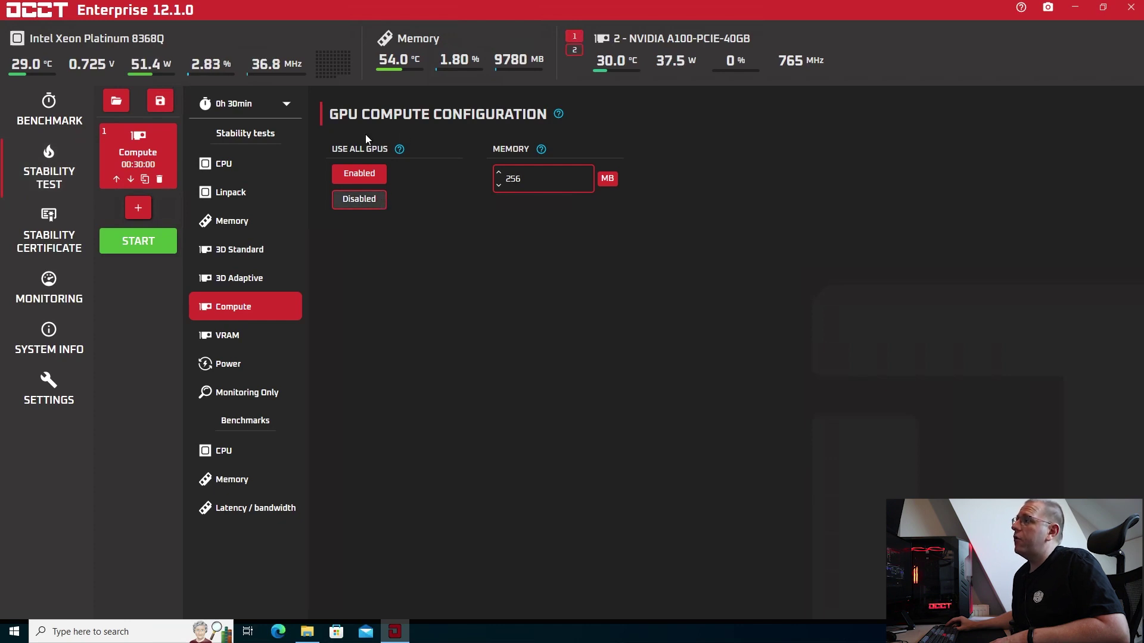
{"action": "left_click", "coordinate": [359, 199]}
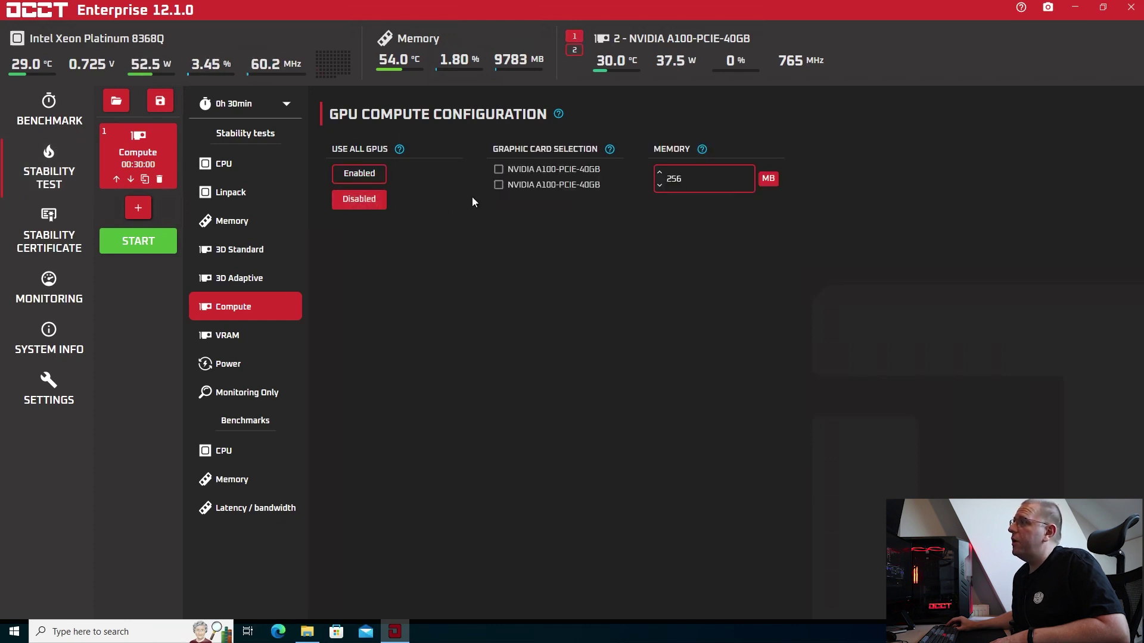
{"action": "left_click", "coordinate": [498, 170]}
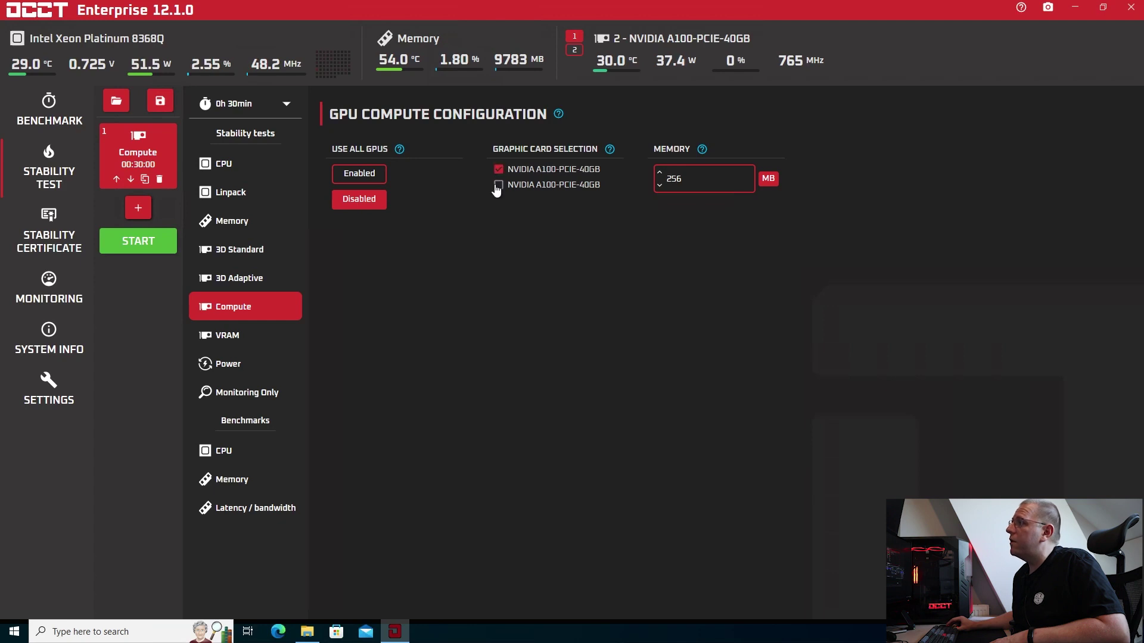
{"action": "left_click", "coordinate": [498, 170]}
{"action": "left_click", "coordinate": [377, 173]}
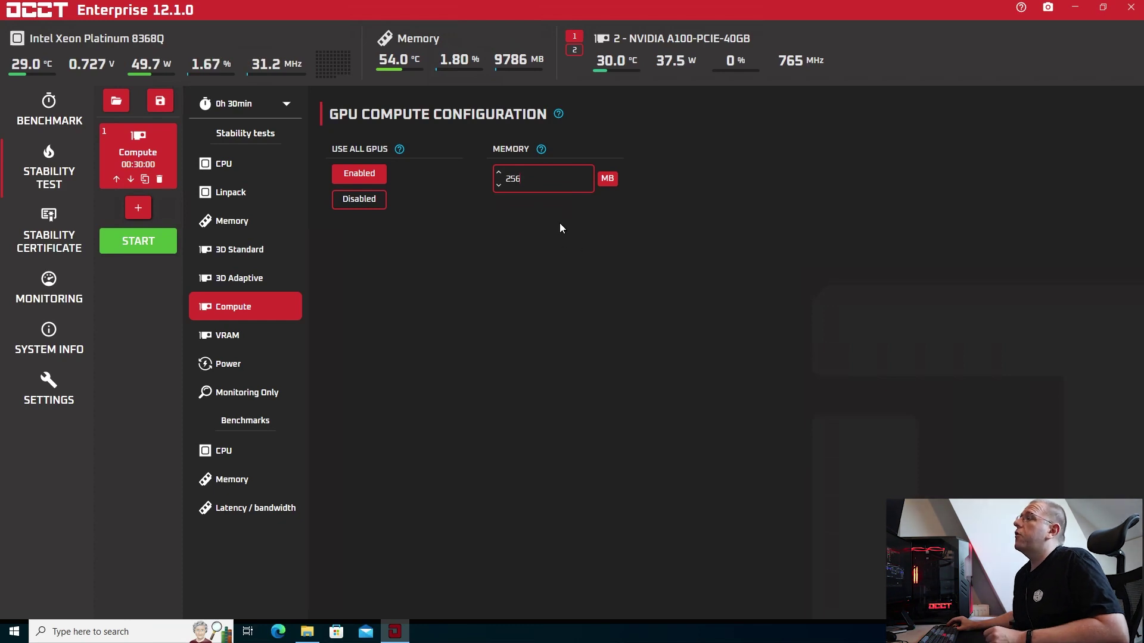
{"action": "left_click", "coordinate": [145, 241]}
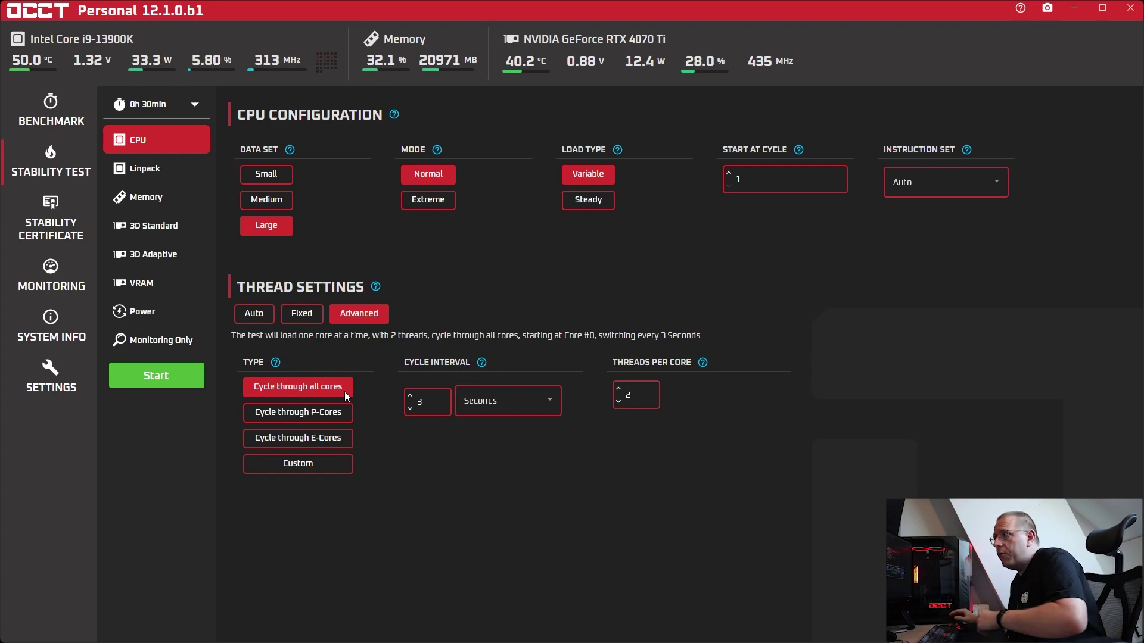
After trying P-Cores and E-Cores, cycle through all cores with 32 threads per core
{"action": "left_click", "coordinate": [327, 416]}
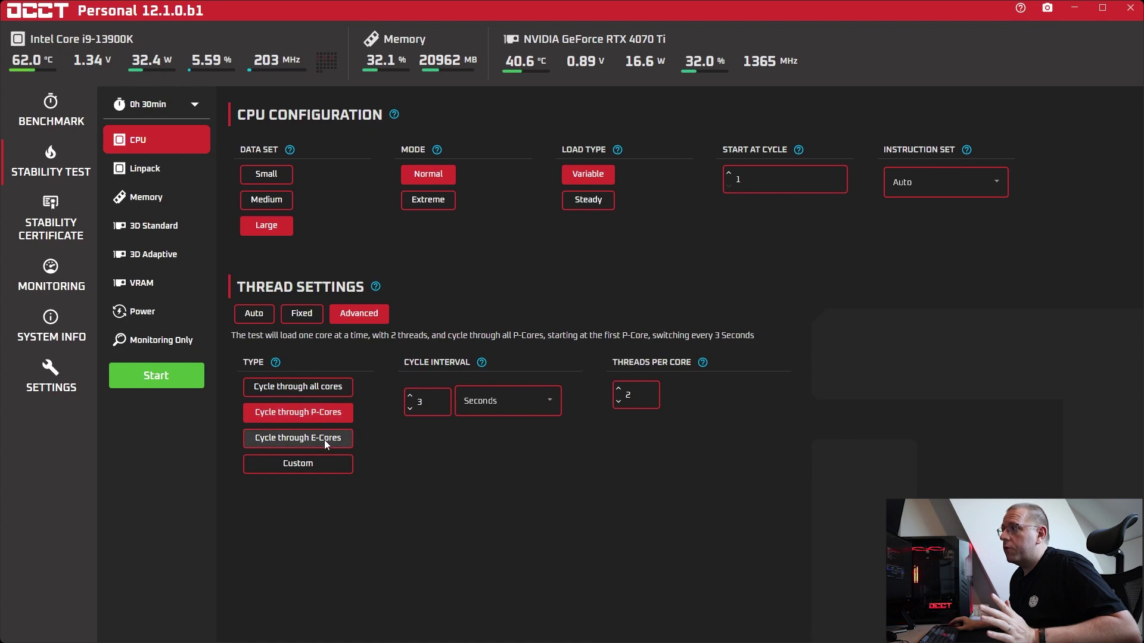
{"action": "left_click", "coordinate": [324, 441]}
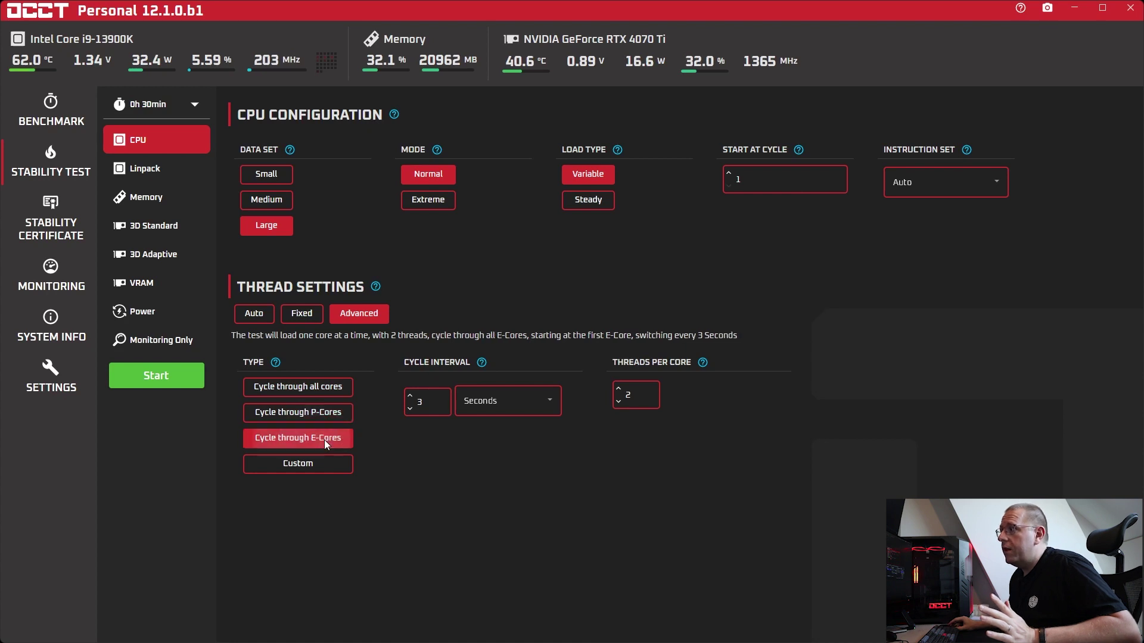
{"action": "left_click", "coordinate": [316, 410]}
{"action": "left_click", "coordinate": [330, 384]}
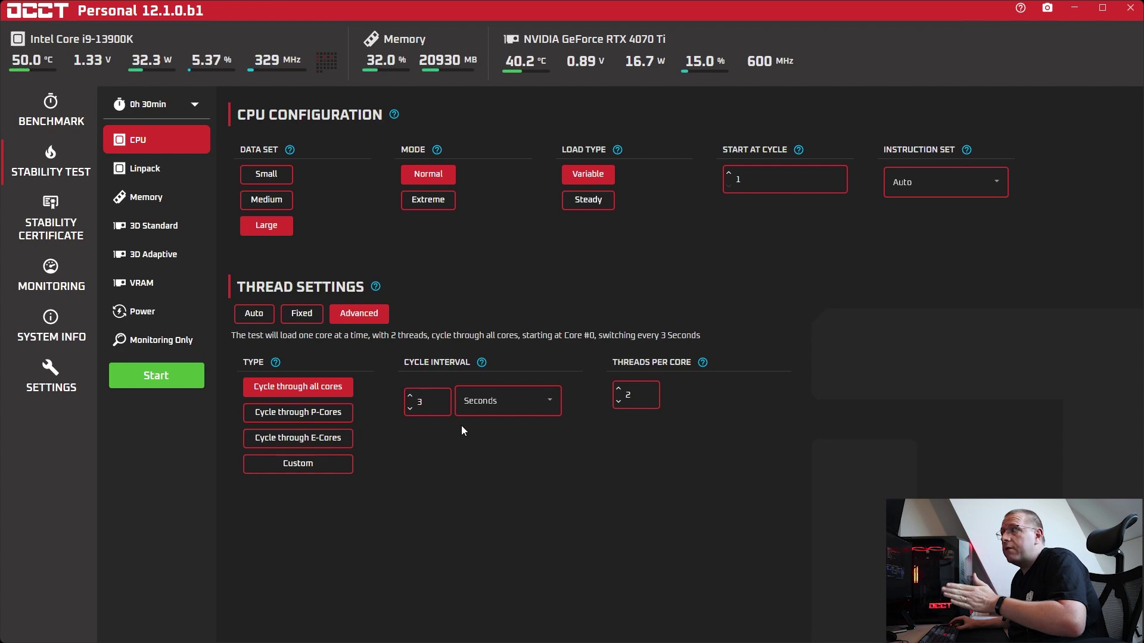
{"action": "double_click", "coordinate": [627, 398]}
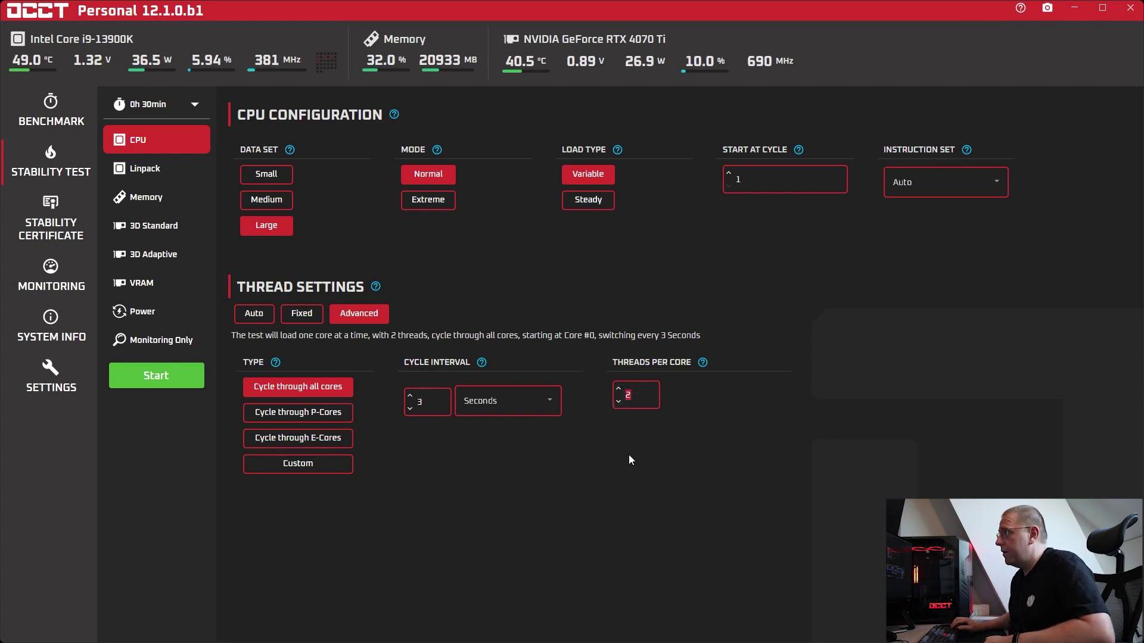
{"action": "type", "text": "32"}
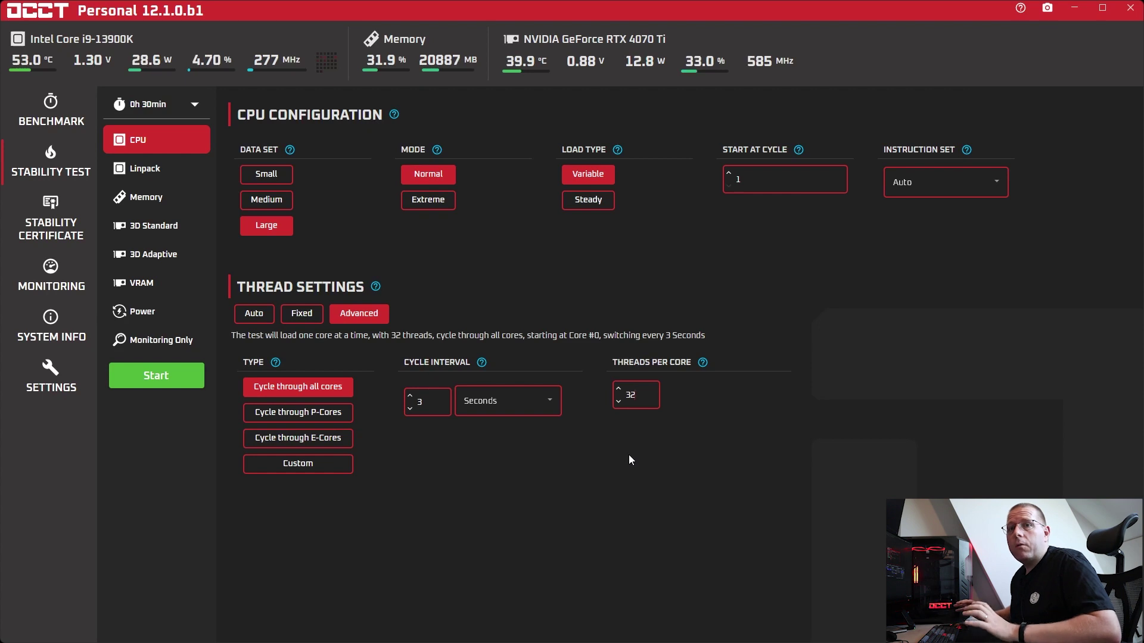
Switch to a Custom core cycle, mark P4 as a start core, and exclude P1 and P5
{"action": "left_click", "coordinate": [298, 463]}
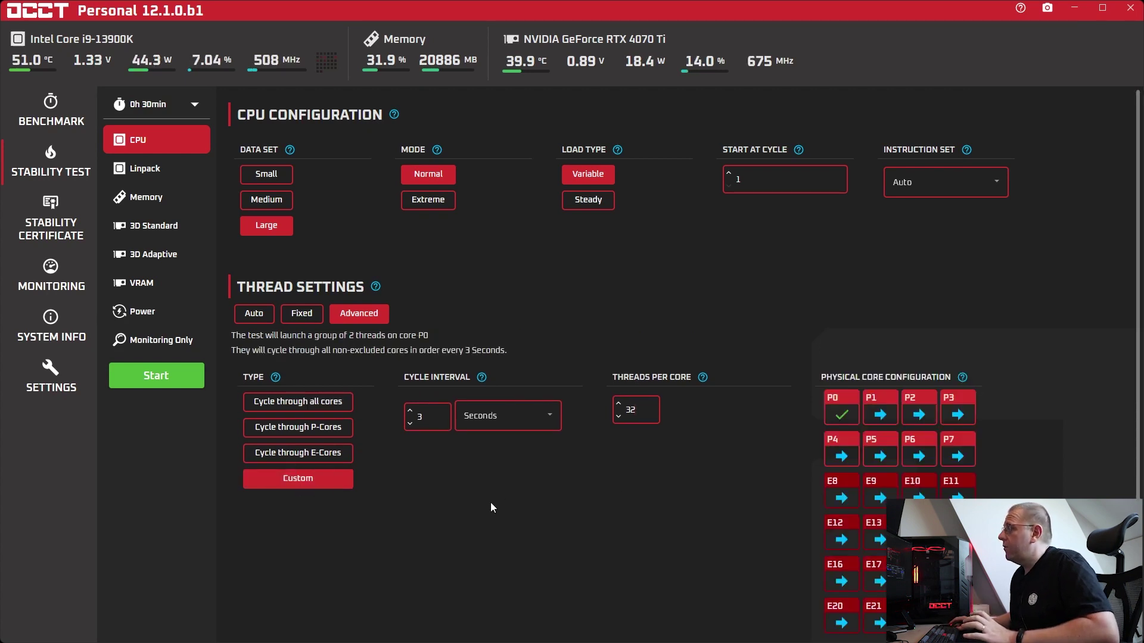
{"action": "scroll", "coordinate": [491, 502], "scroll_direction": "down", "scroll_amount": 1}
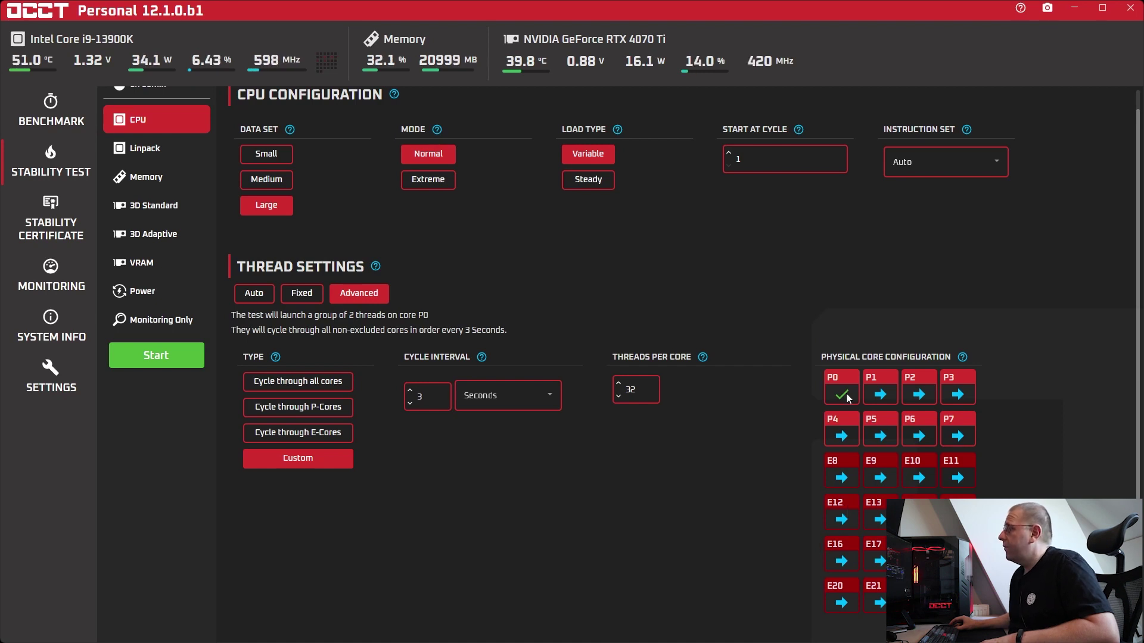
{"action": "left_click", "coordinate": [842, 443]}
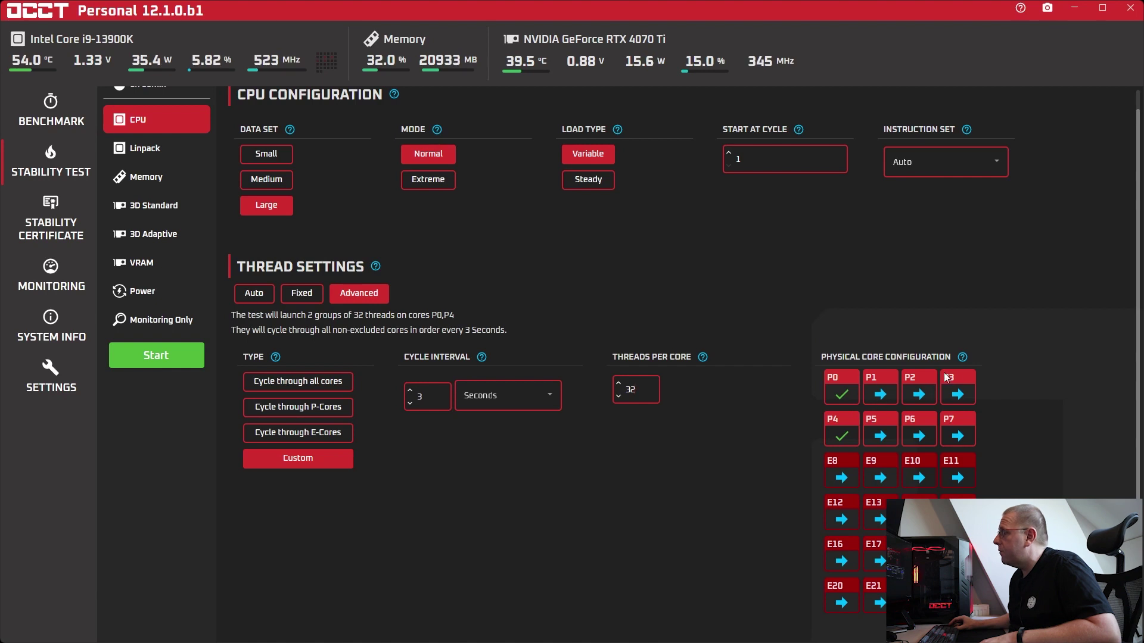
{"action": "left_click", "coordinate": [879, 395]}
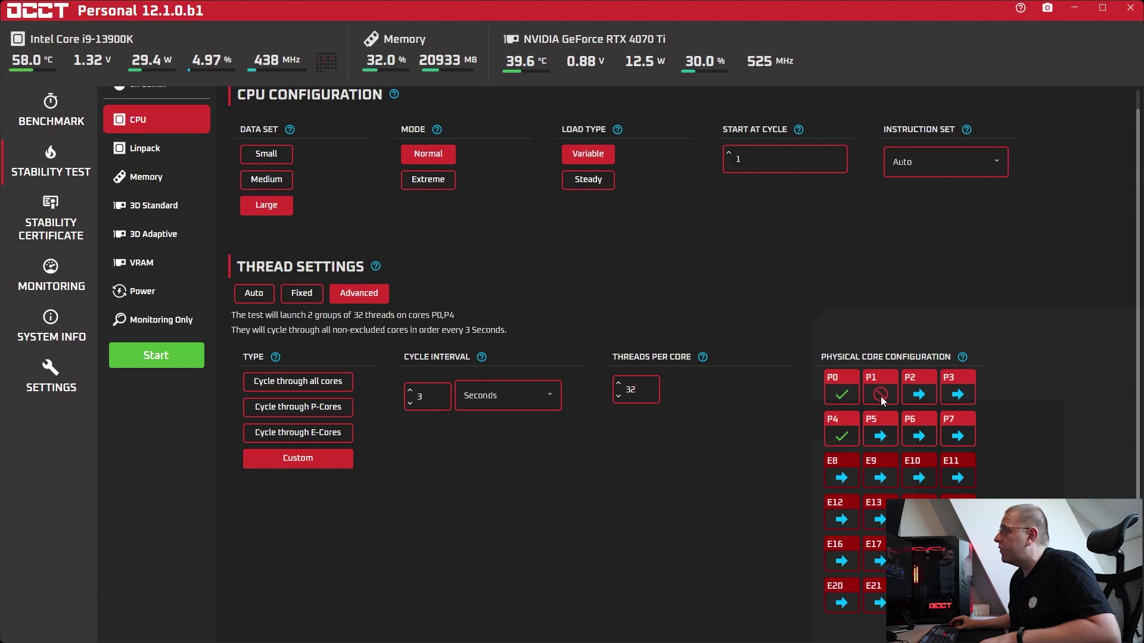
{"action": "left_click", "coordinate": [881, 436]}
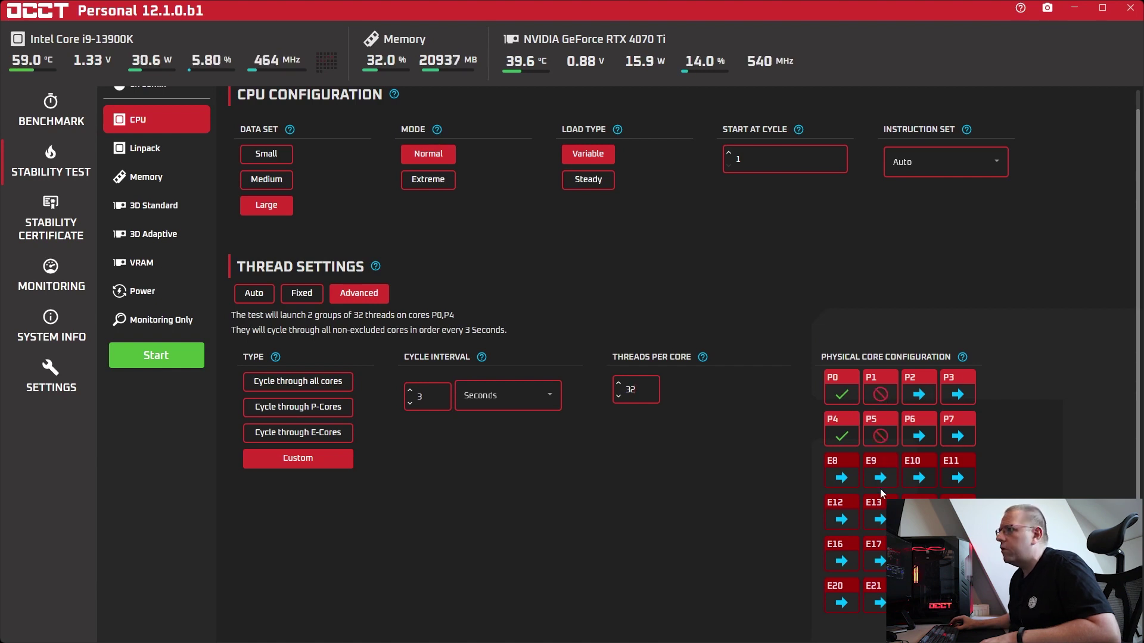
Exclude E-cores E8–E13, E16, E17, E20 and E21 from the cycle
{"action": "left_click", "coordinate": [841, 477]}
{"action": "left_click", "coordinate": [879, 477]}
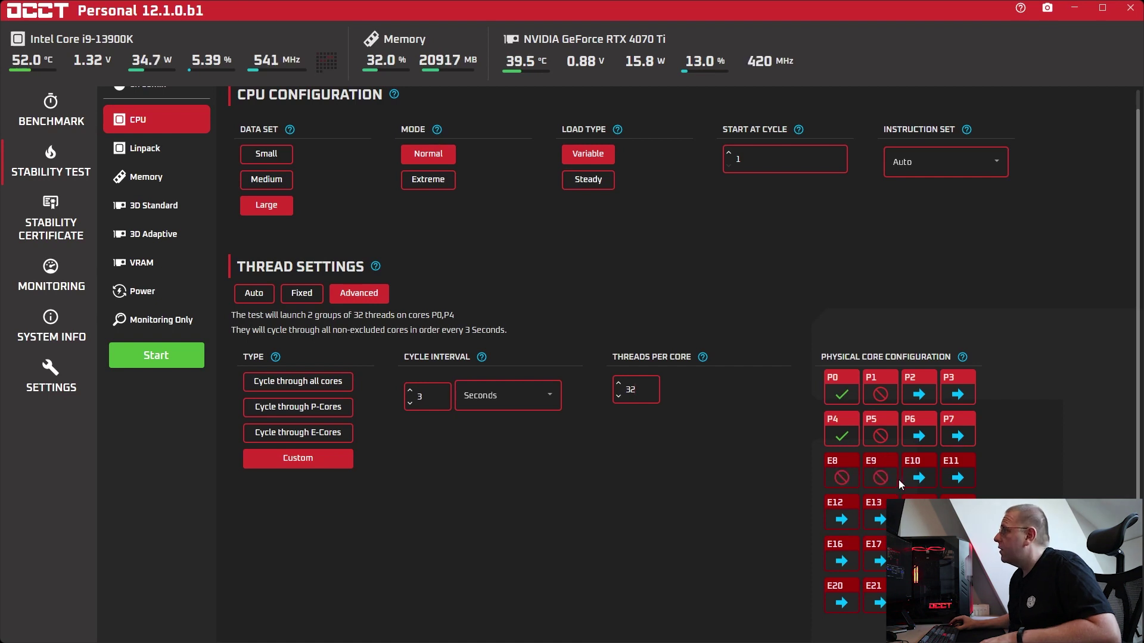
{"action": "left_click", "coordinate": [918, 477]}
{"action": "left_click", "coordinate": [957, 477]}
{"action": "left_click", "coordinate": [841, 518]}
{"action": "left_click", "coordinate": [880, 519]}
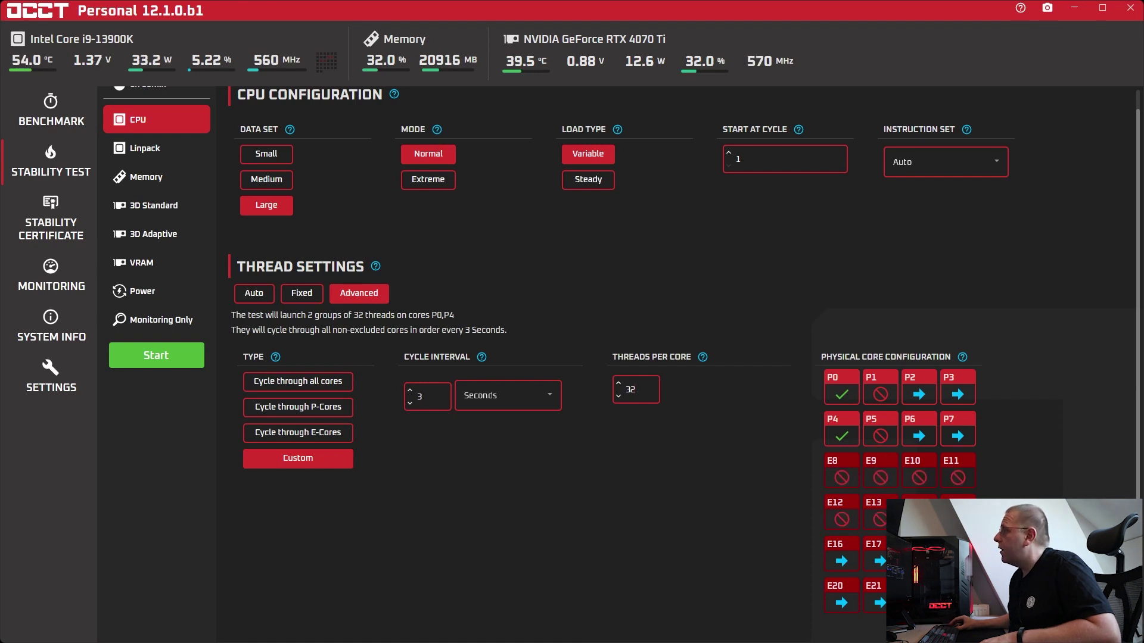
{"action": "left_click", "coordinate": [841, 561]}
{"action": "left_click", "coordinate": [880, 561]}
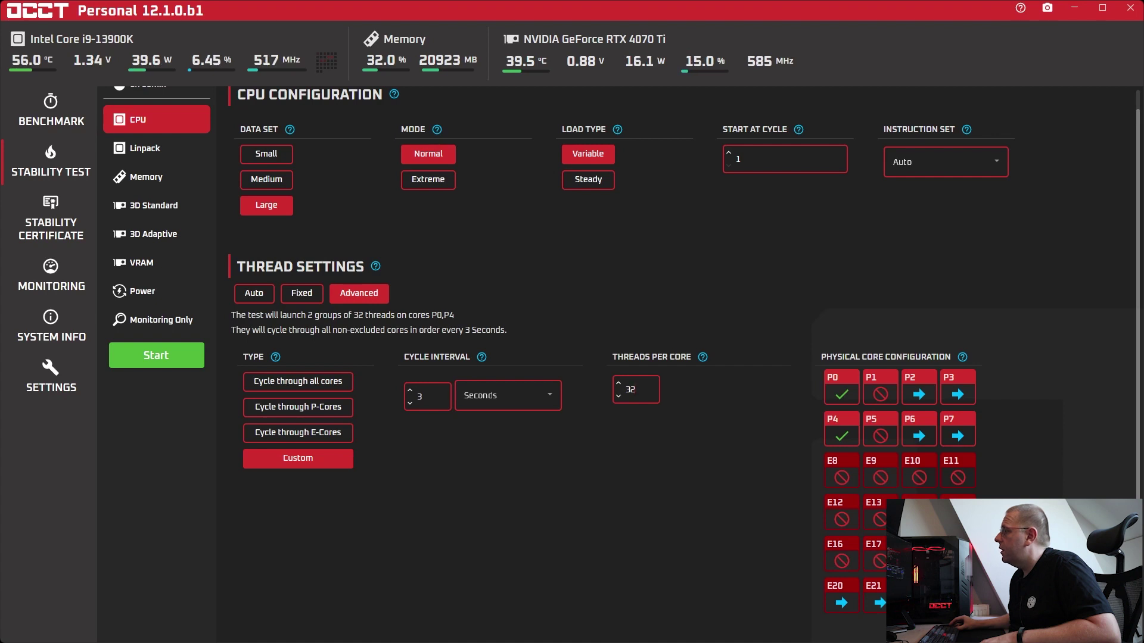
{"action": "left_click", "coordinate": [849, 601]}
{"action": "left_click", "coordinate": [879, 602]}
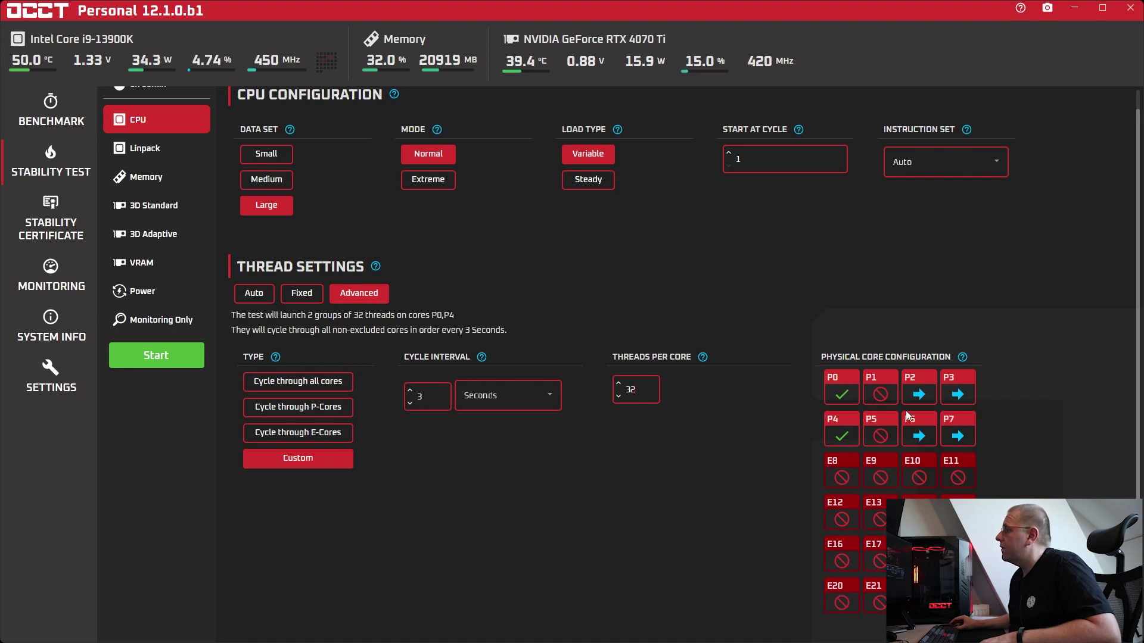
Put P1 back into the cycle and exclude P4, P6 and P7, leaving P0 as the only start core
{"action": "left_click", "coordinate": [921, 395]}
{"action": "left_click", "coordinate": [921, 395]}
{"action": "left_click", "coordinate": [920, 396]}
{"action": "left_click", "coordinate": [881, 395]}
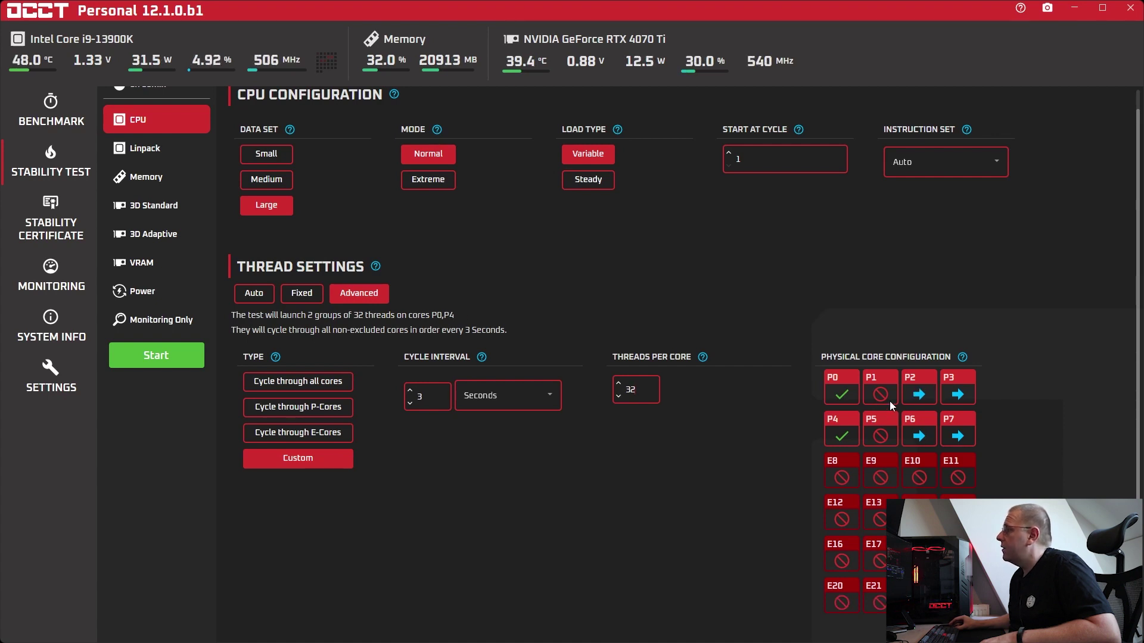
{"action": "left_click", "coordinate": [881, 397]}
{"action": "left_click", "coordinate": [914, 439]}
{"action": "left_click", "coordinate": [957, 437]}
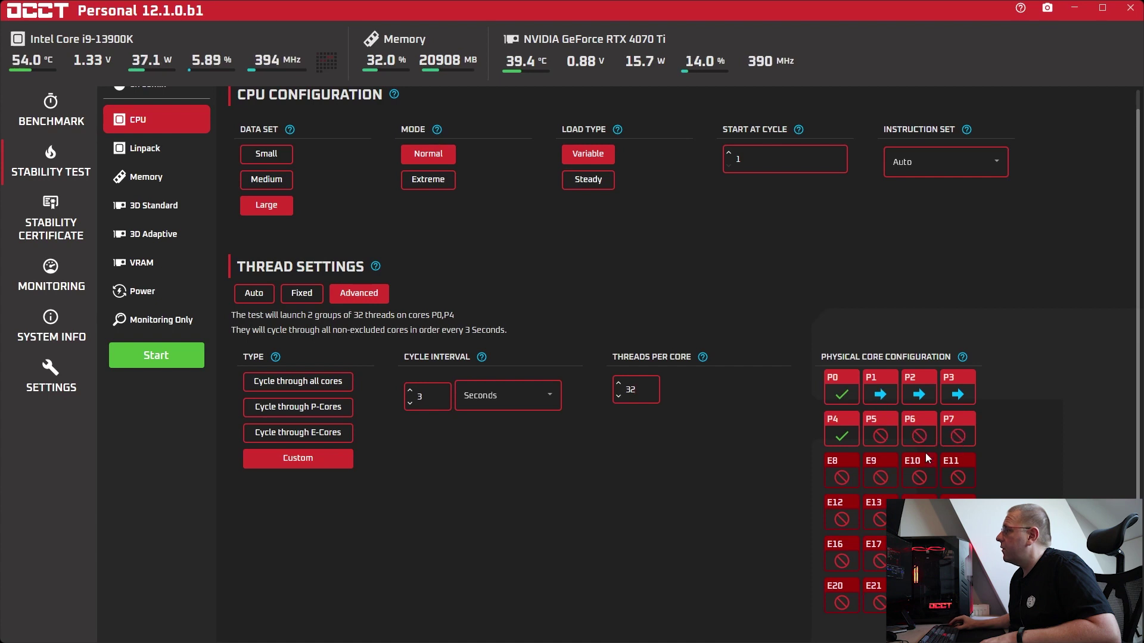
{"action": "left_click", "coordinate": [844, 442]}
{"action": "left_click", "coordinate": [845, 442]}
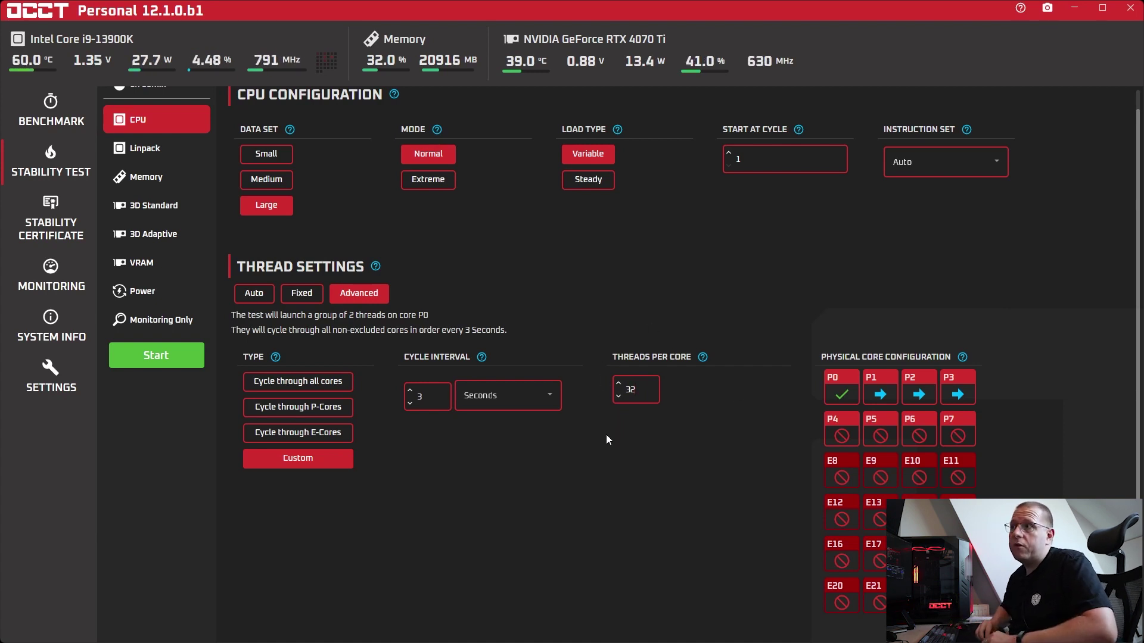
Change the CPU test data set from Large to Small
{"action": "left_click", "coordinate": [266, 154]}
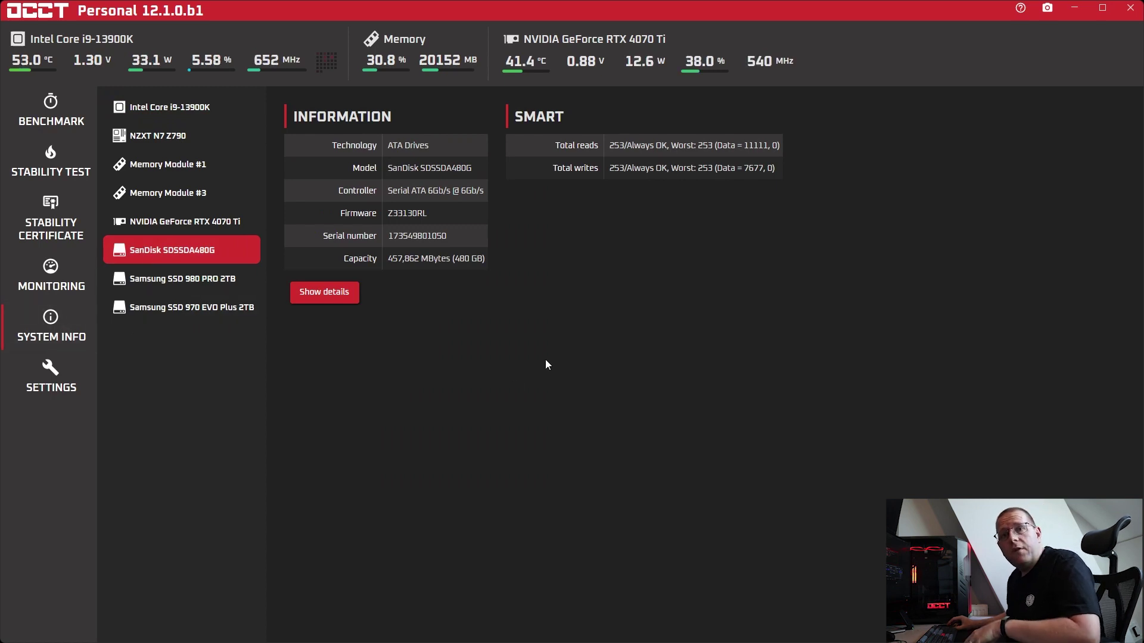
Select the Samsung SSD 970 EVO Plus 2TB to see its SMART data and 99% health
{"action": "left_click", "coordinate": [217, 311]}
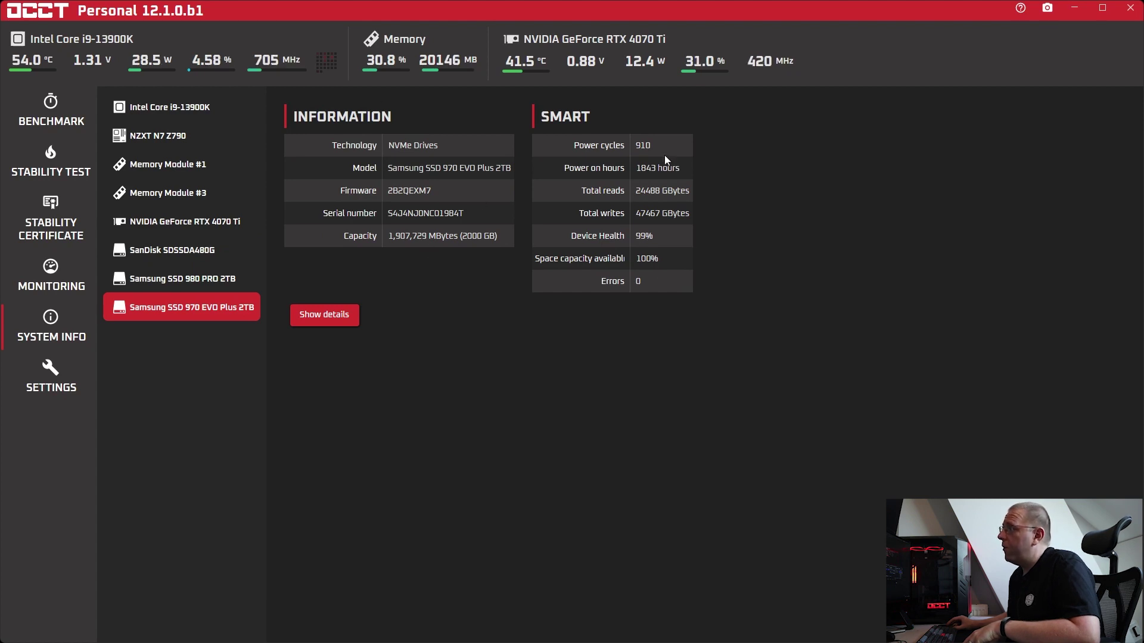
Open the Samsung SSD's Details window and scroll through its capabilities and S.M.A.R.T. status
{"action": "left_click", "coordinate": [328, 315]}
{"action": "scroll", "coordinate": [540, 290], "scroll_direction": "down", "scroll_amount": 5}
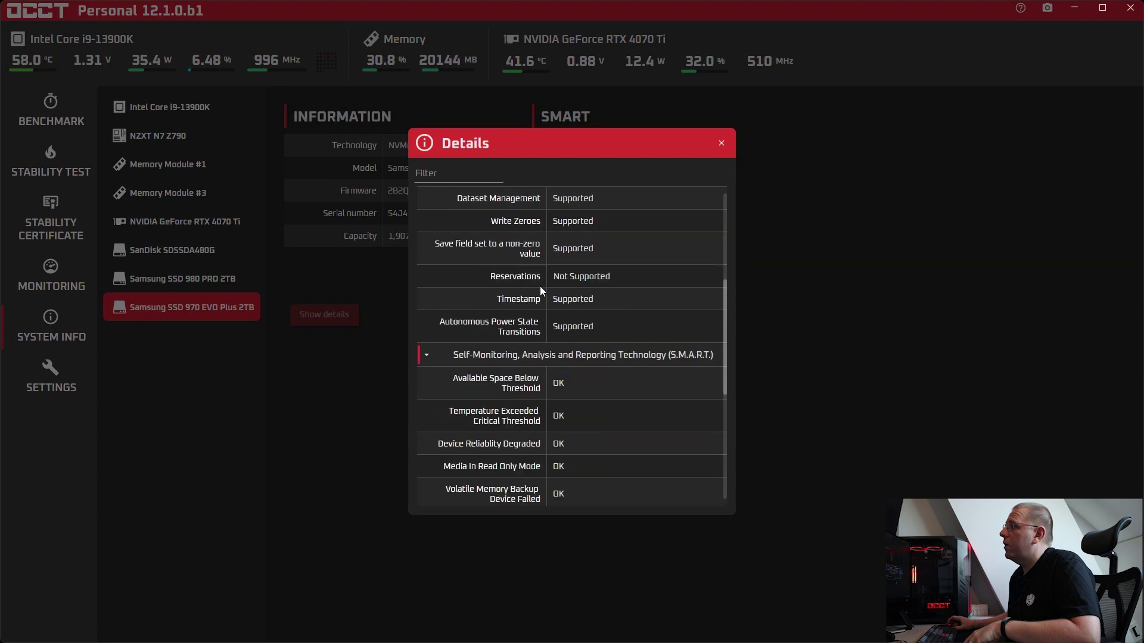
{"action": "scroll", "coordinate": [540, 287], "scroll_direction": "down", "scroll_amount": 4}
{"action": "scroll", "coordinate": [557, 390], "scroll_direction": "up", "scroll_amount": 10}
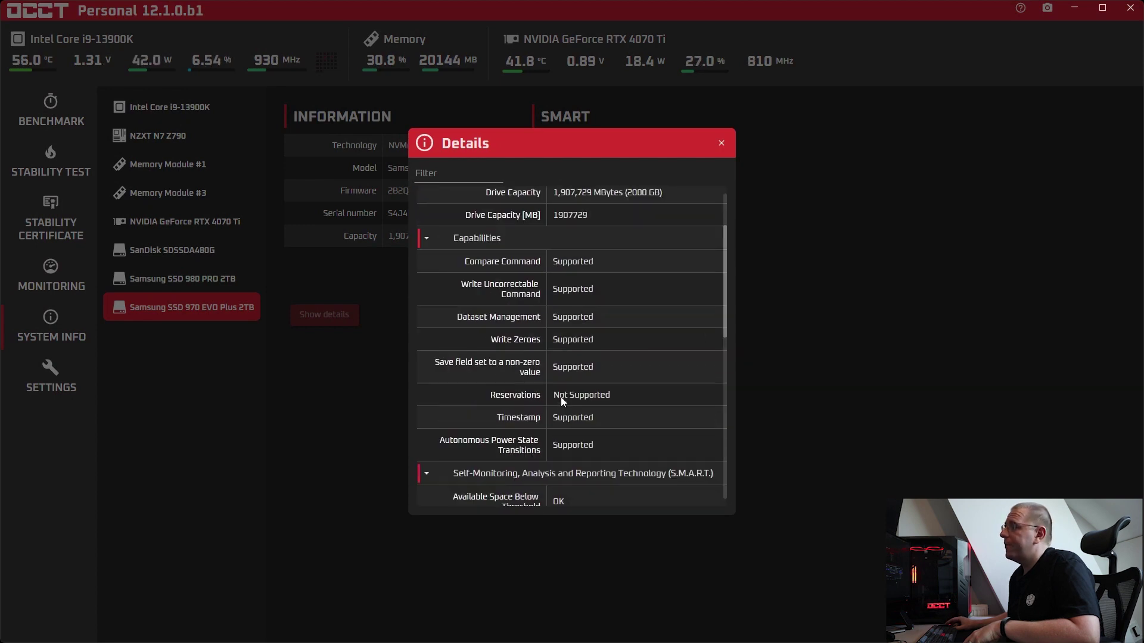